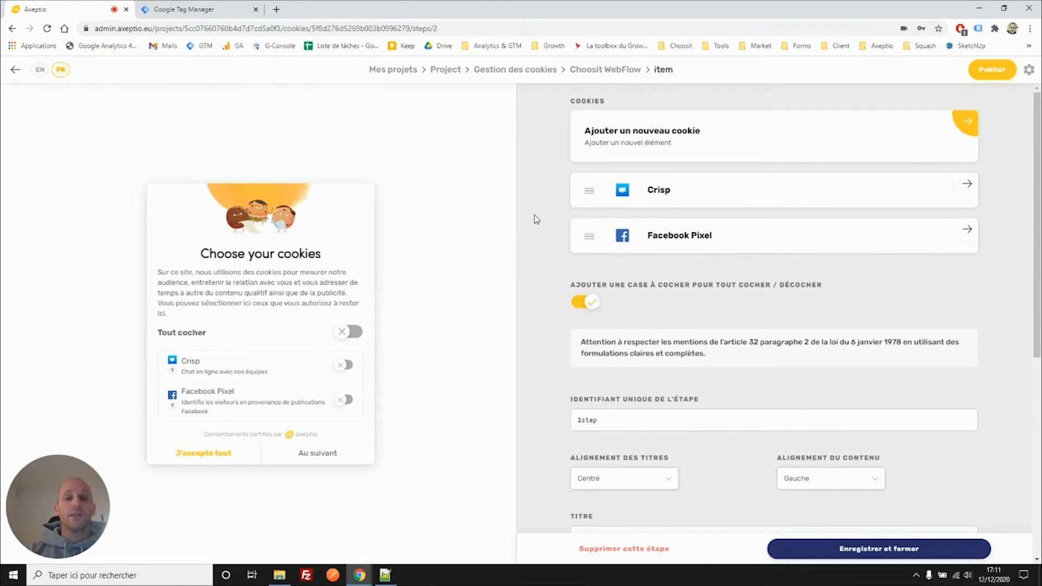
- Check the Crisp cookie's settings, in particular its technical name, and confirm the entry
{"action": "left_click", "coordinate": [659, 190]}
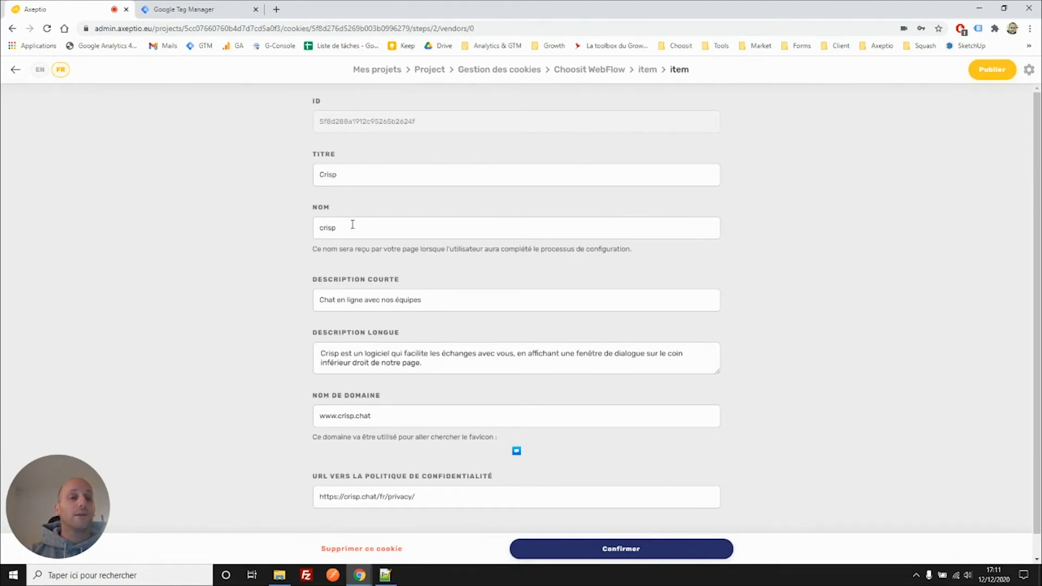
{"action": "left_click_drag", "start_coordinate": [350, 225], "coordinate": [292, 219]}
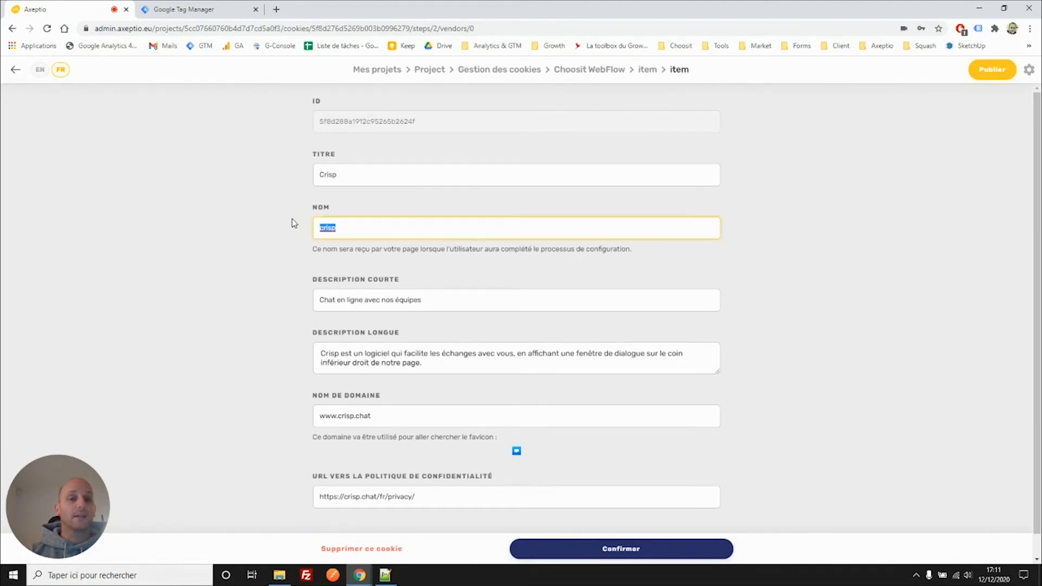
{"action": "left_click", "coordinate": [610, 559]}
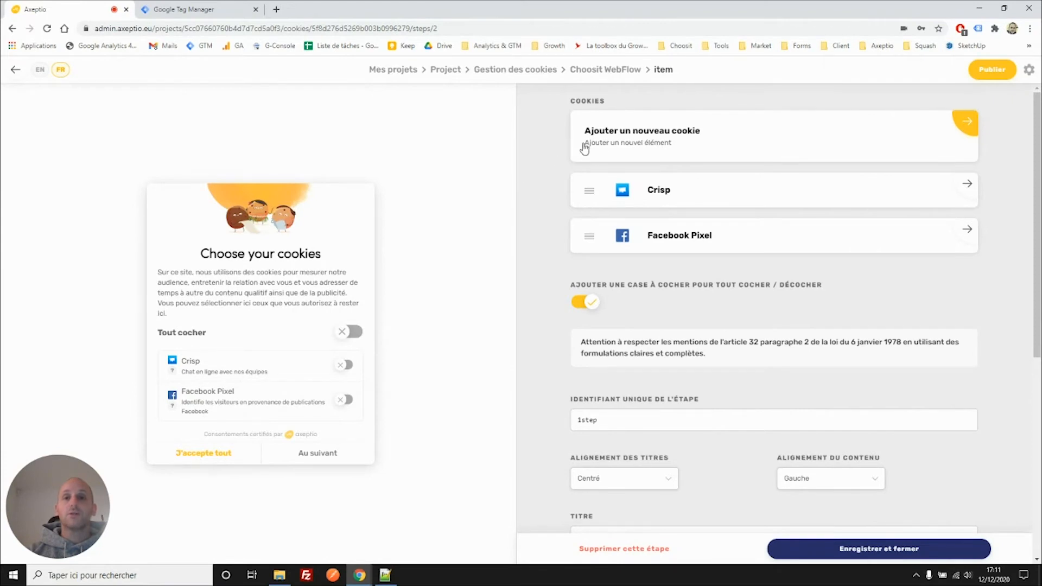
- Add the existing Hotjar cookie described as "Enregistrement des habitudes de navigation" to the consent step and save the selection
{"action": "left_click", "coordinate": [619, 137]}
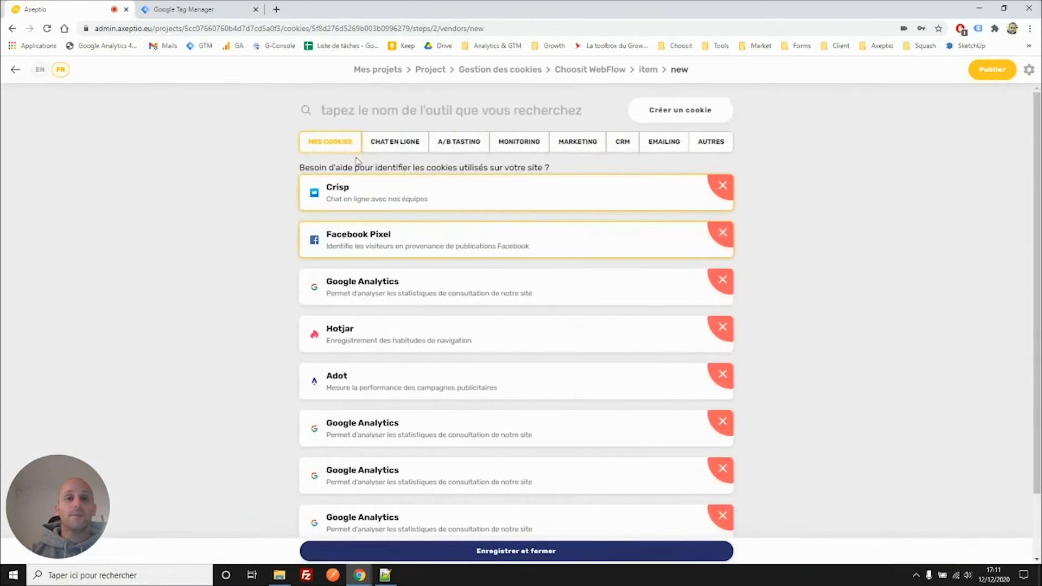
{"action": "left_click", "coordinate": [416, 110]}
{"action": "type", "text": "ho"}
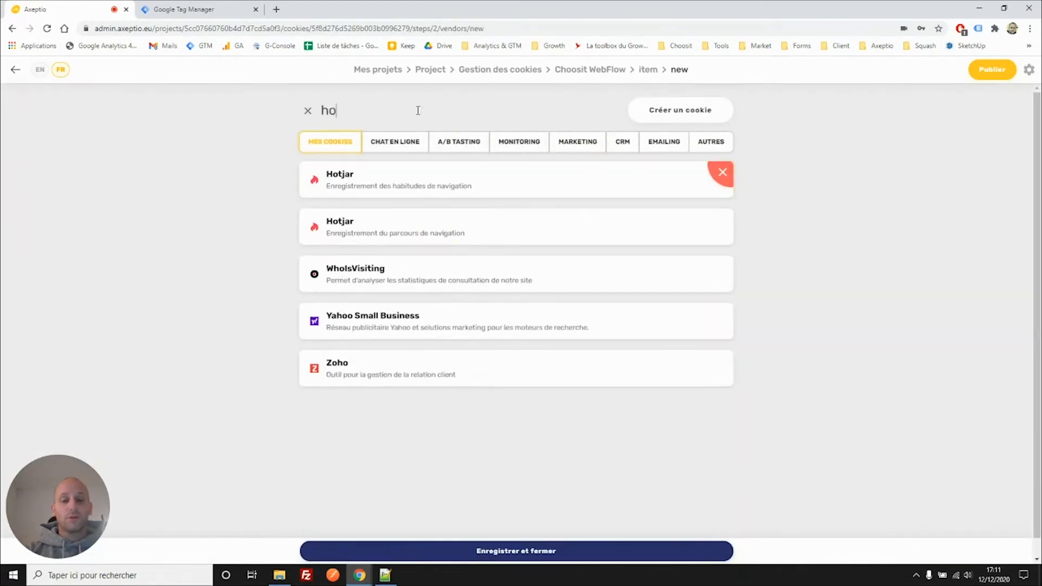
{"action": "type", "text": "t"}
{"action": "left_click", "coordinate": [367, 181]}
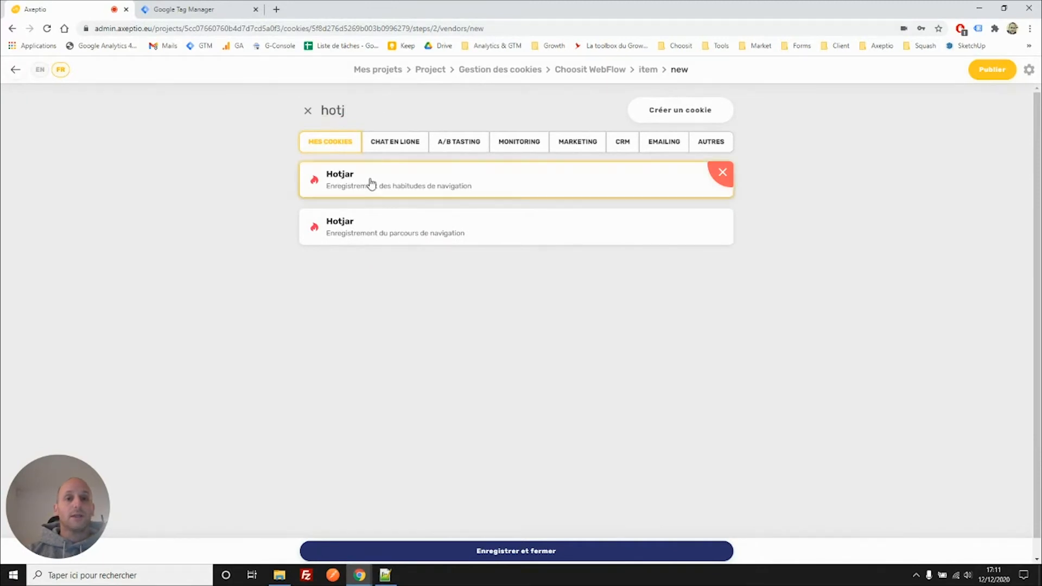
{"action": "left_click", "coordinate": [551, 551]}
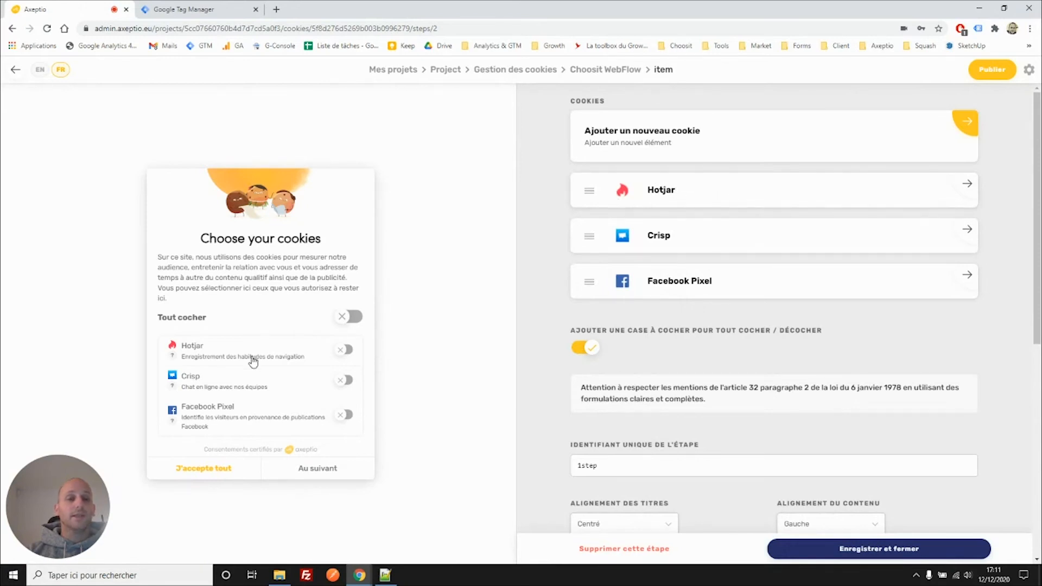
- Check the Hotjar cookie's name and long description, confirm the entry, and publish the cookie configuration
{"action": "mouse_move", "coordinate": [327, 350]}
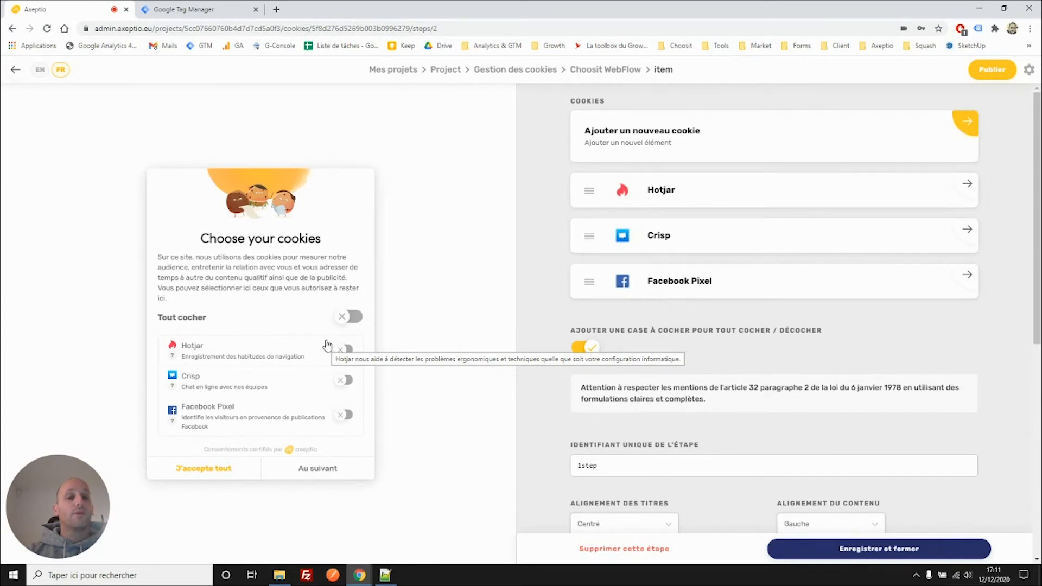
{"action": "left_click", "coordinate": [968, 185]}
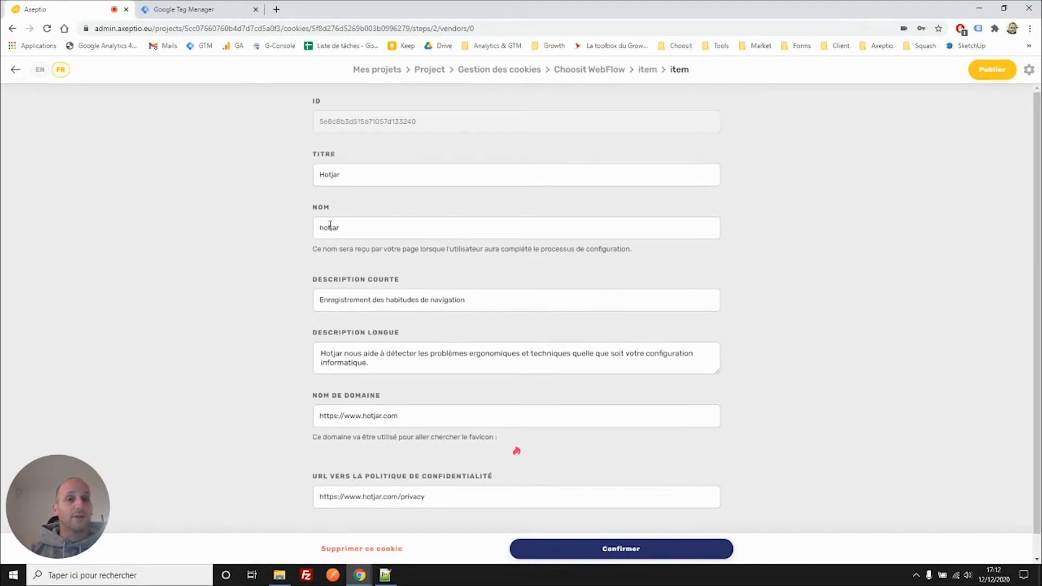
{"action": "left_click_drag", "start_coordinate": [322, 232], "coordinate": [365, 217]}
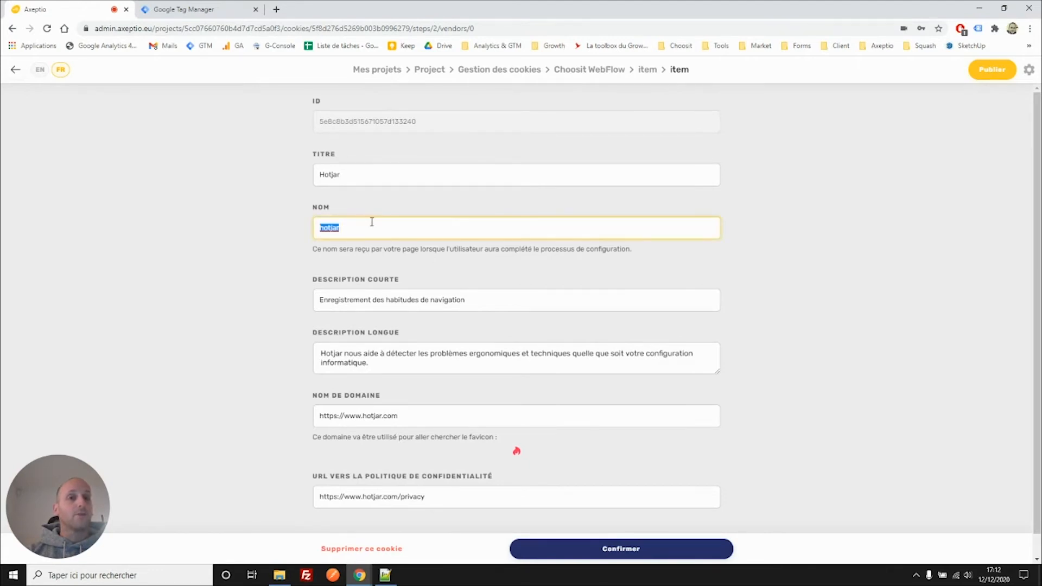
{"action": "left_click", "coordinate": [370, 227]}
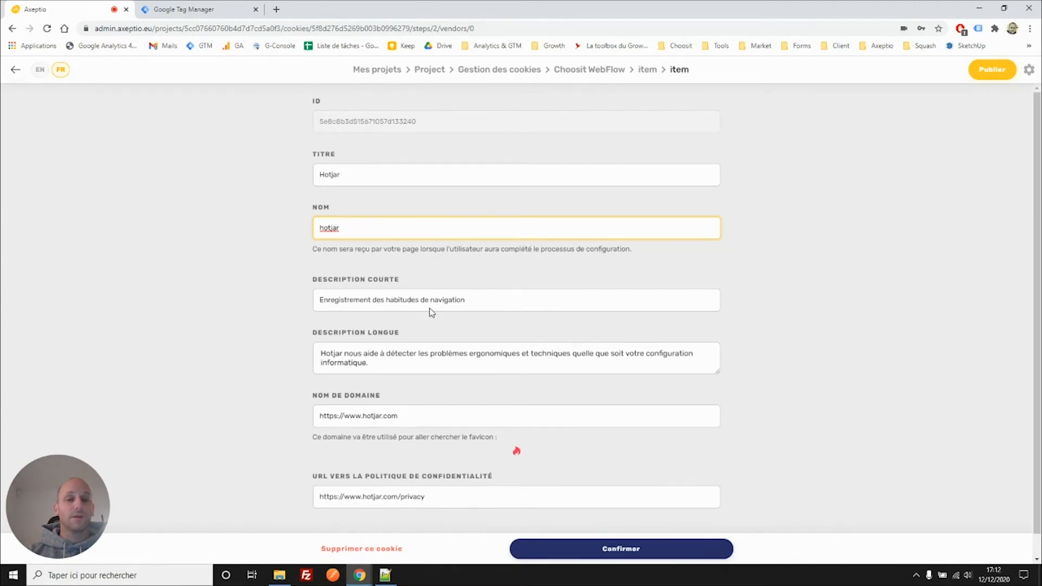
{"action": "left_click_drag", "start_coordinate": [451, 366], "coordinate": [289, 250]}
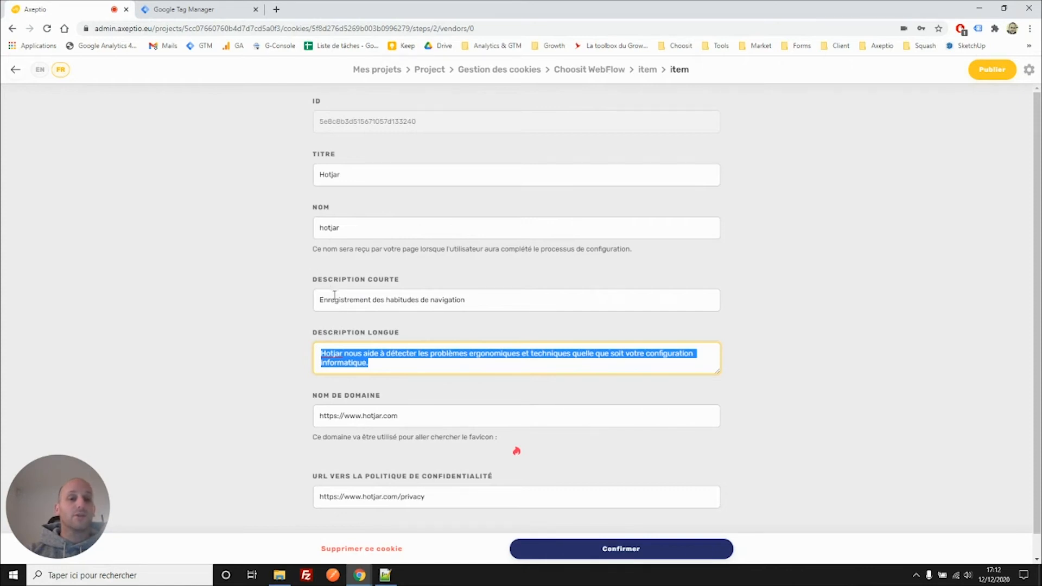
{"action": "left_click", "coordinate": [618, 549]}
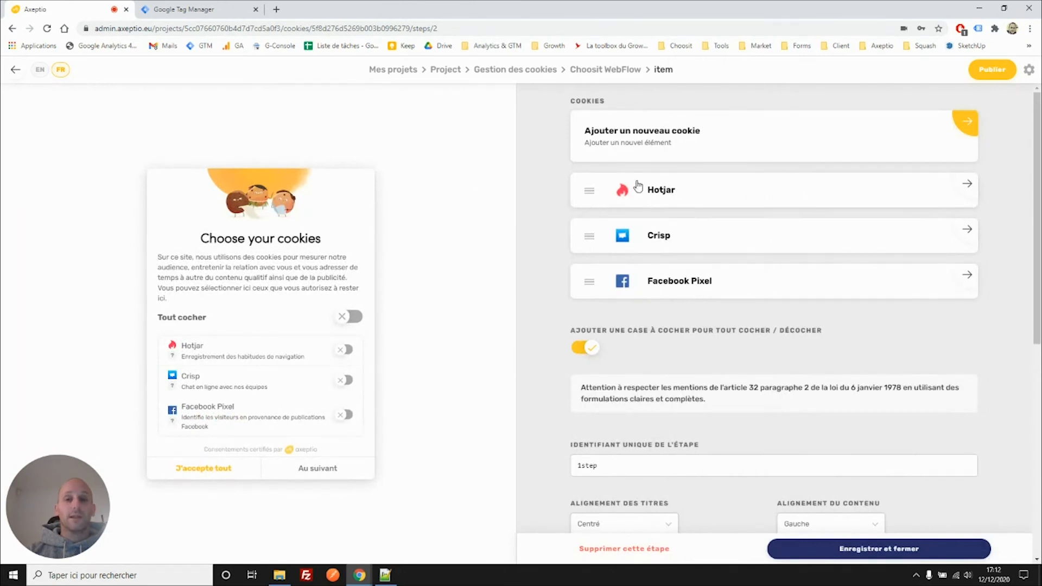
{"action": "left_click", "coordinate": [990, 70]}
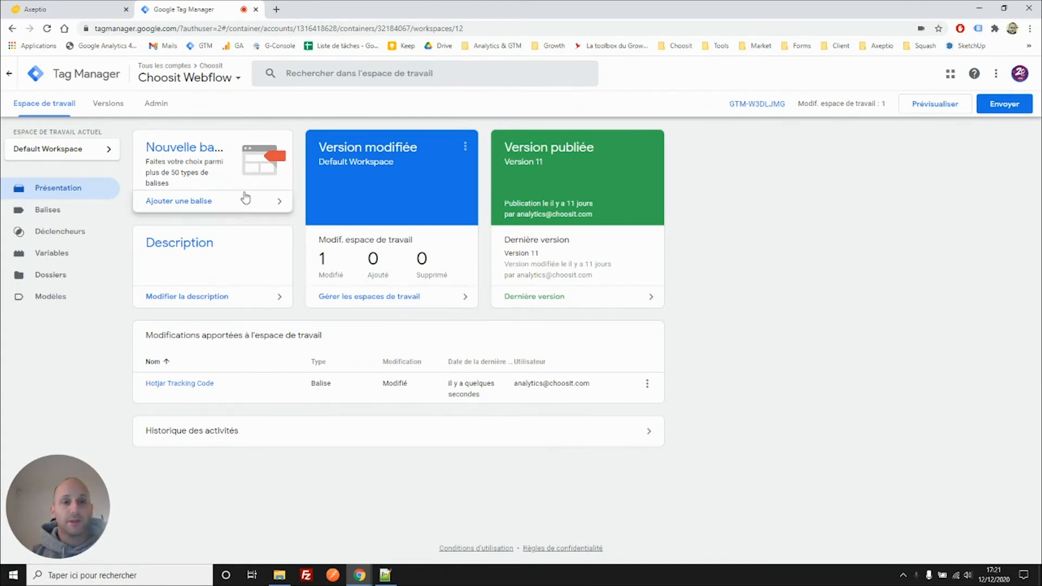
- In Google Tag Manager, create a new trigger for the Hotjar Tracking Code tag and name it Axeptio Hotjar
{"action": "left_click", "coordinate": [42, 210]}
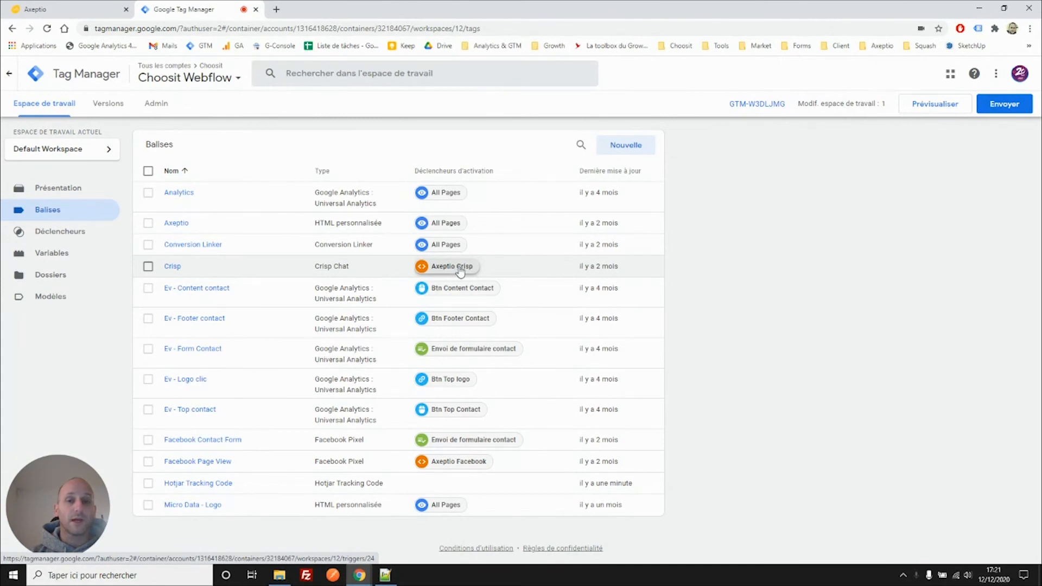
{"action": "left_click", "coordinate": [200, 483]}
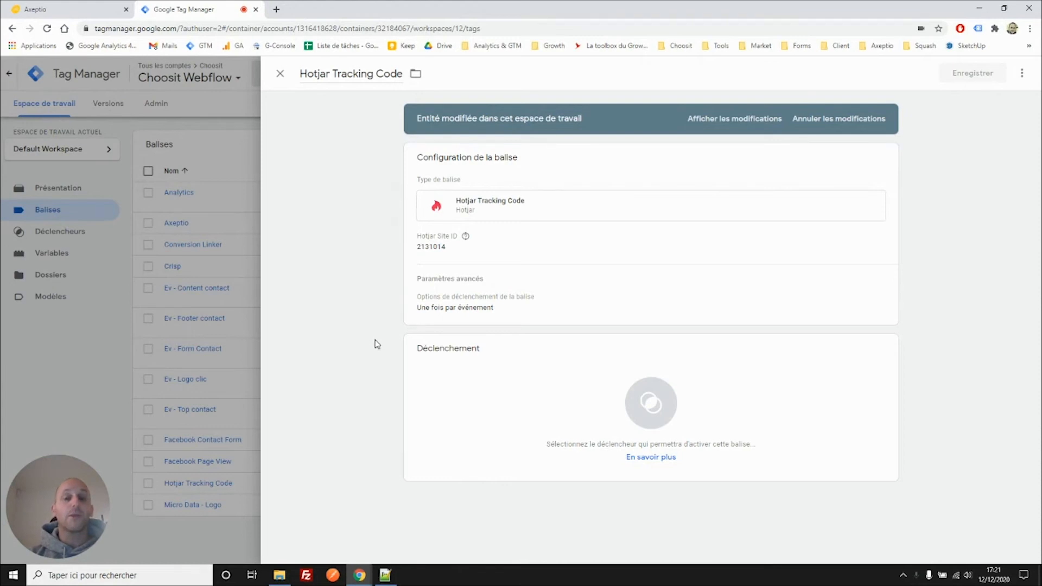
{"action": "left_click", "coordinate": [457, 386]}
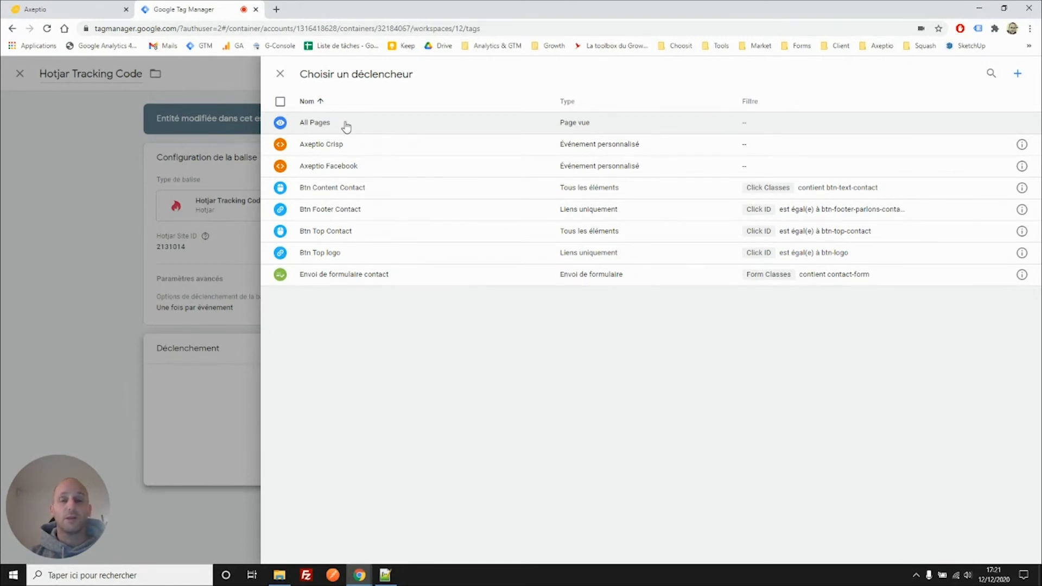
{"action": "left_click", "coordinate": [1017, 73]}
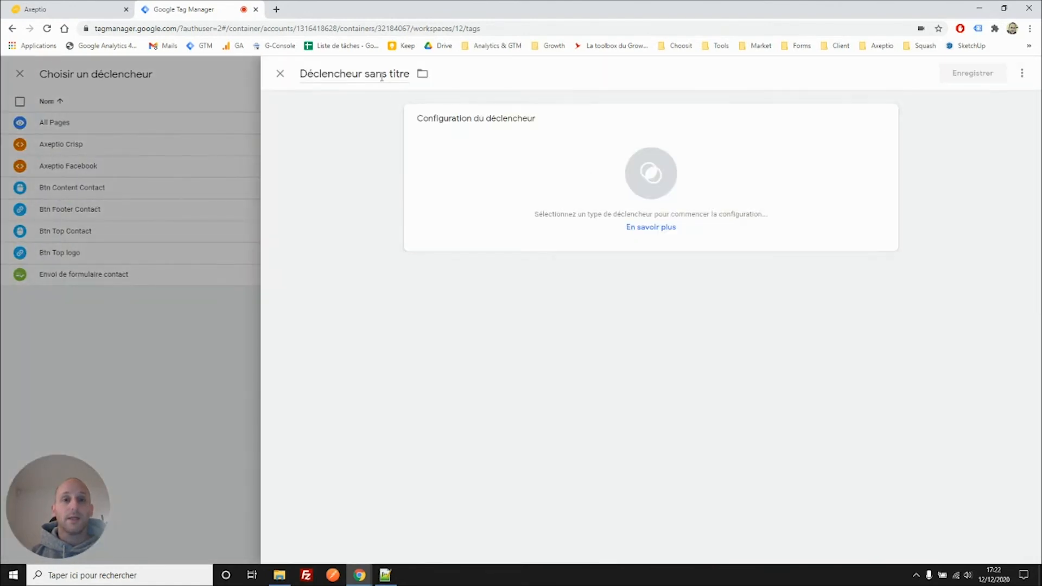
{"action": "left_click", "coordinate": [383, 75]}
{"action": "type", "text": "Ax"}
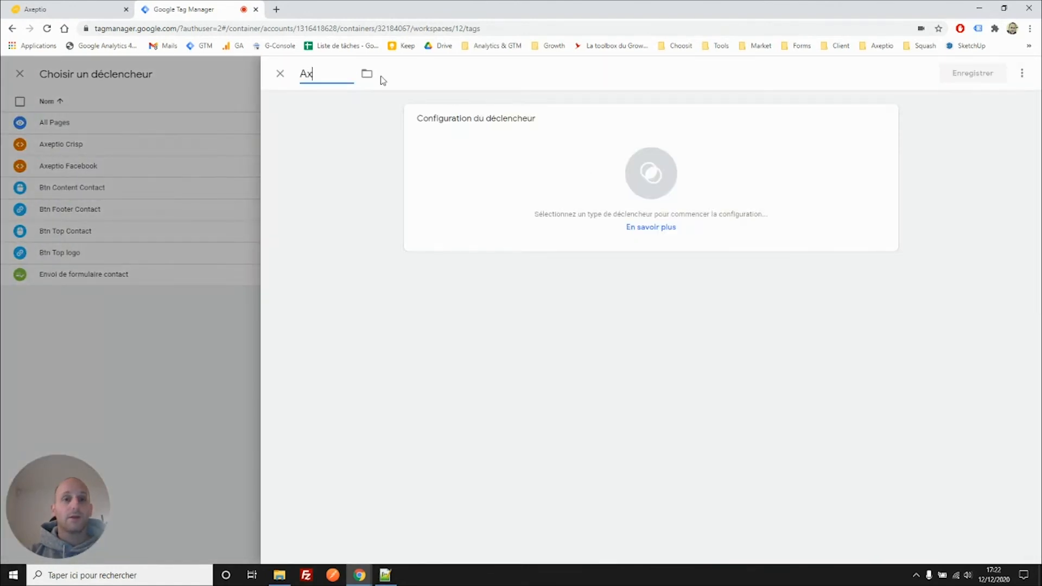
{"action": "type", "text": "eptio "}
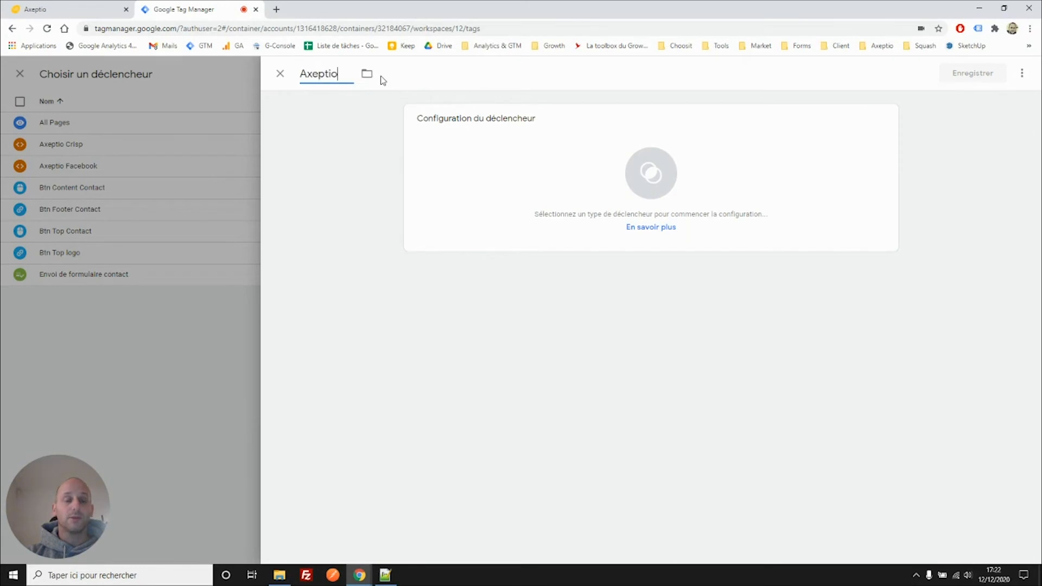
{"action": "type", "text": "Hotjar"}
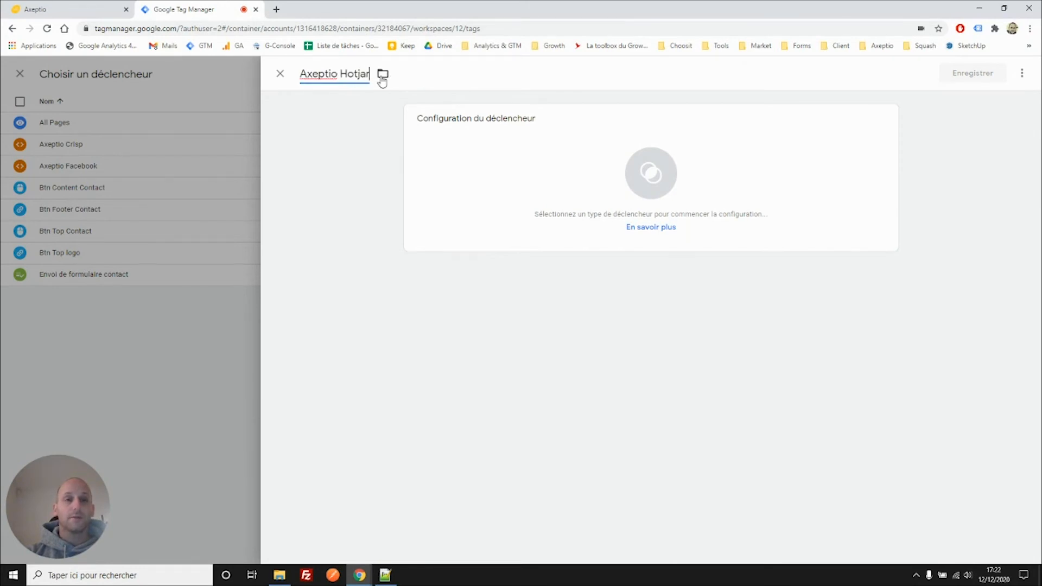
- Configure the trigger as an "Événement personnalisé" with event name axeptio_activate_hotjar, and save both the trigger and the Hotjar tag
{"action": "left_click", "coordinate": [552, 177]}
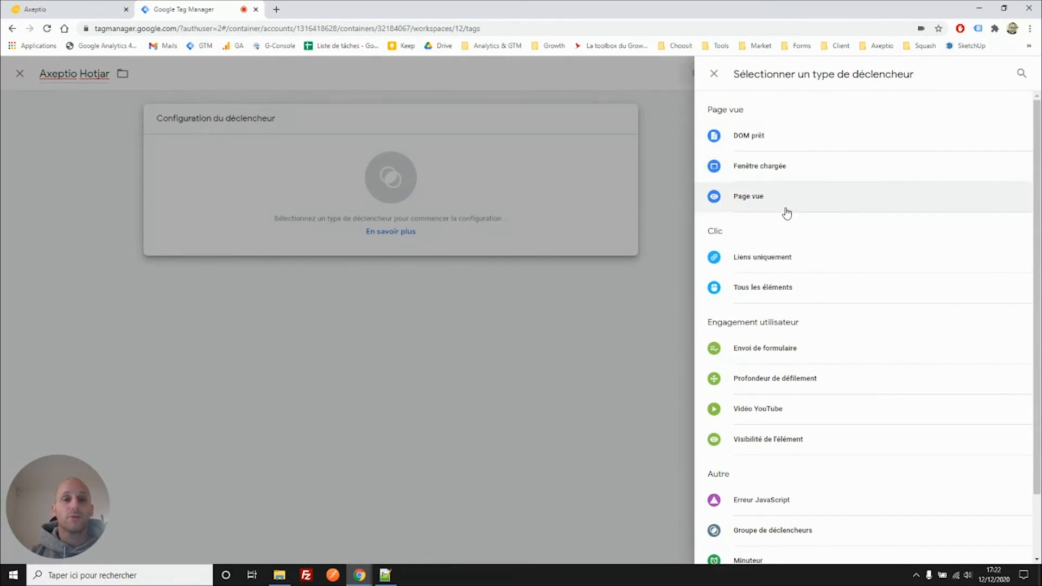
{"action": "scroll", "coordinate": [787, 205], "scroll_direction": "down", "scroll_amount": 2}
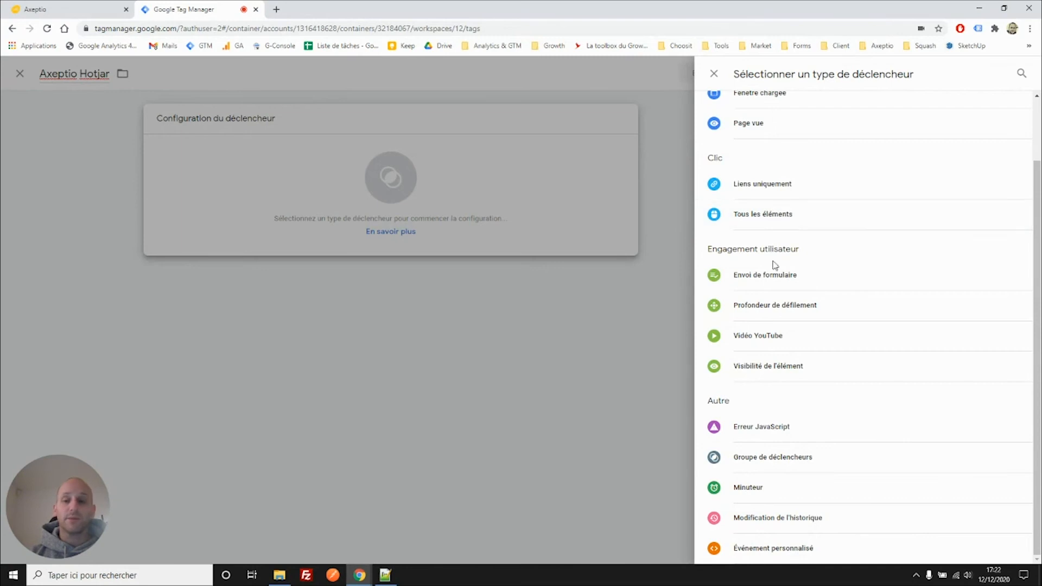
{"action": "left_click", "coordinate": [775, 551]}
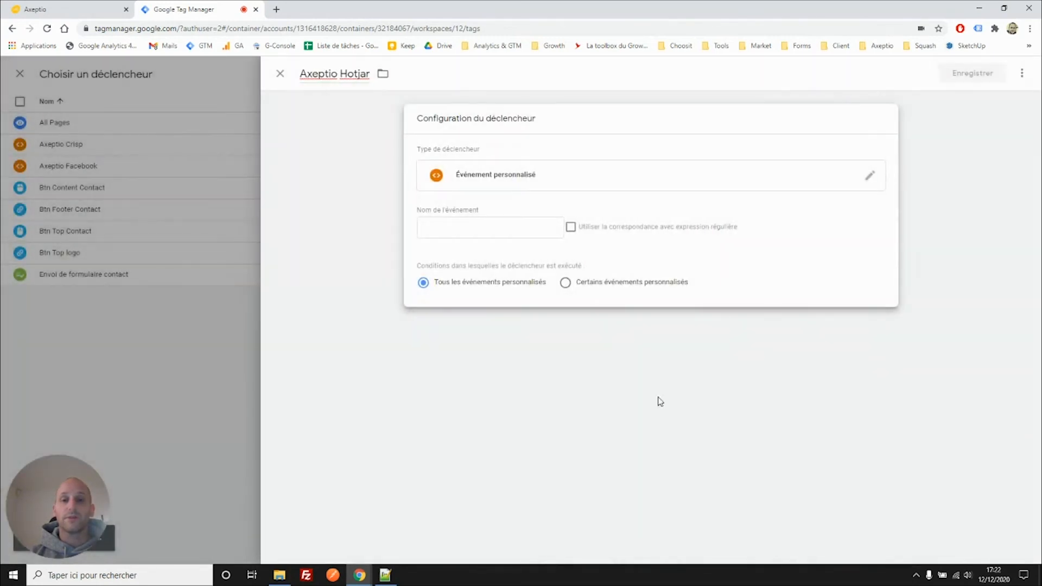
{"action": "left_click", "coordinate": [490, 224]}
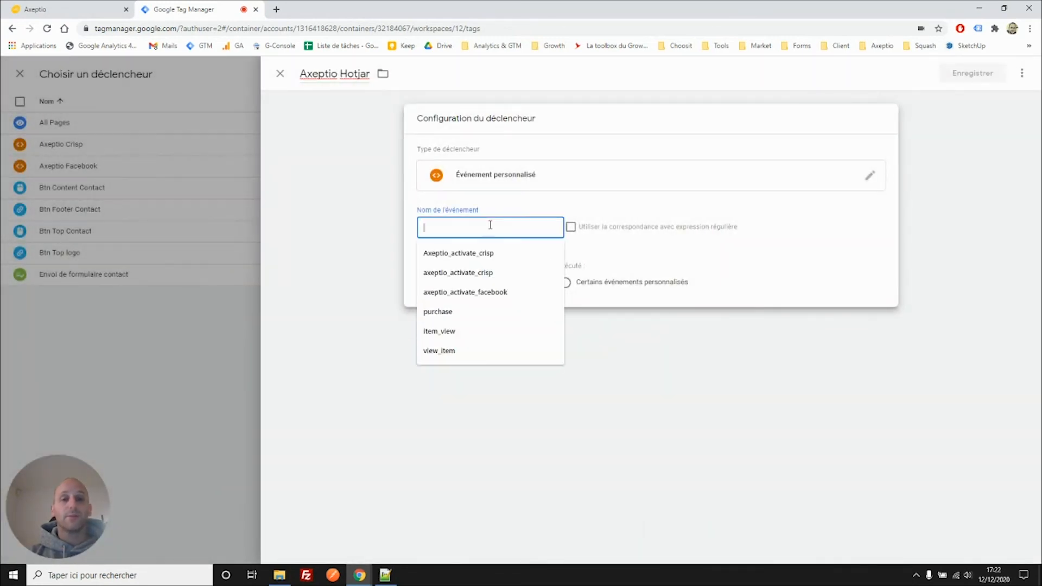
{"action": "type", "text": "axeptio_acti"}
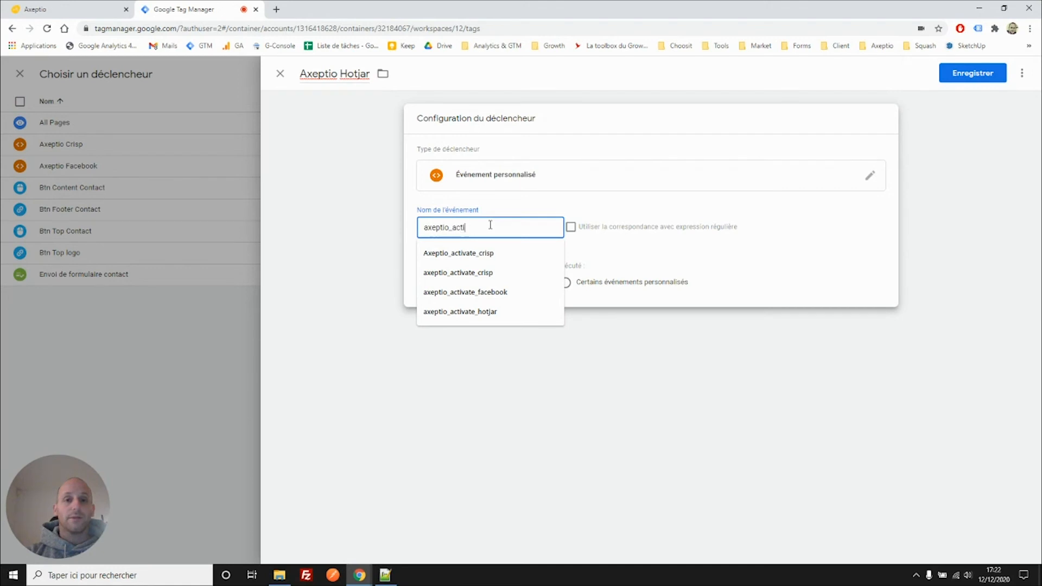
{"action": "type", "text": "vate_h"}
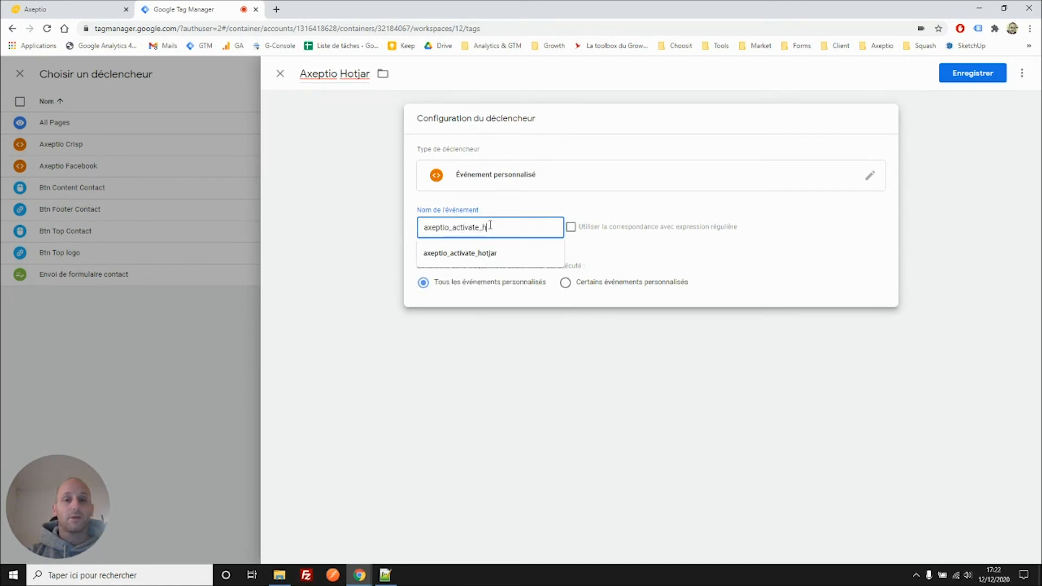
{"action": "type", "text": "otjar"}
{"action": "key", "text": "Tab"}
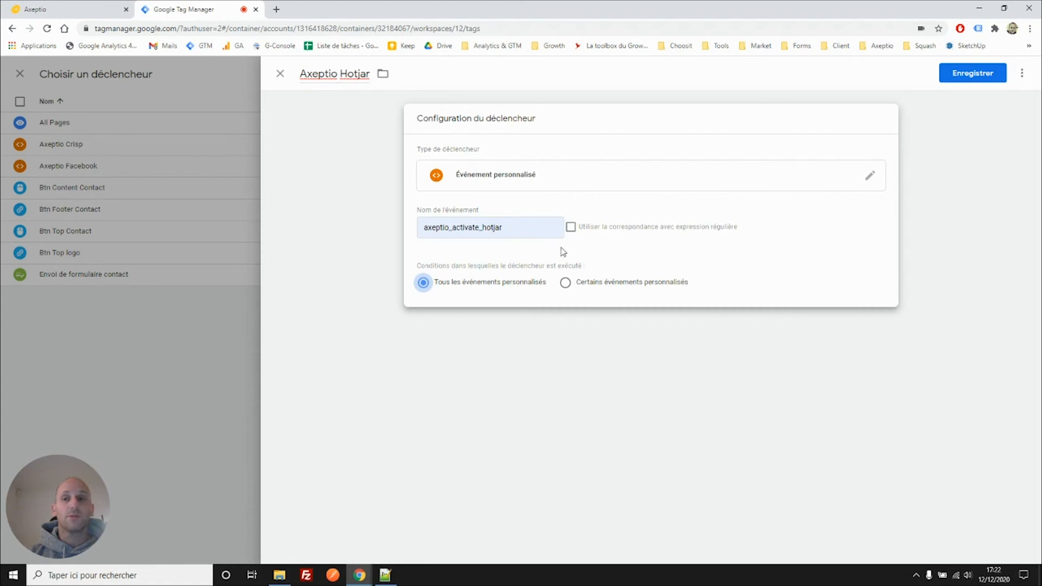
{"action": "left_click", "coordinate": [970, 73]}
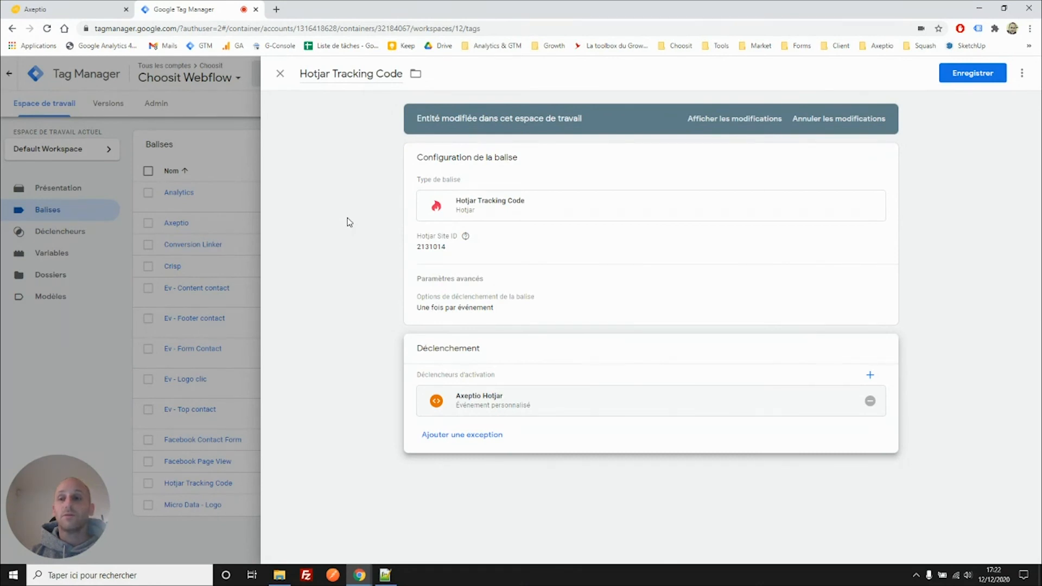
{"action": "left_click", "coordinate": [972, 73]}
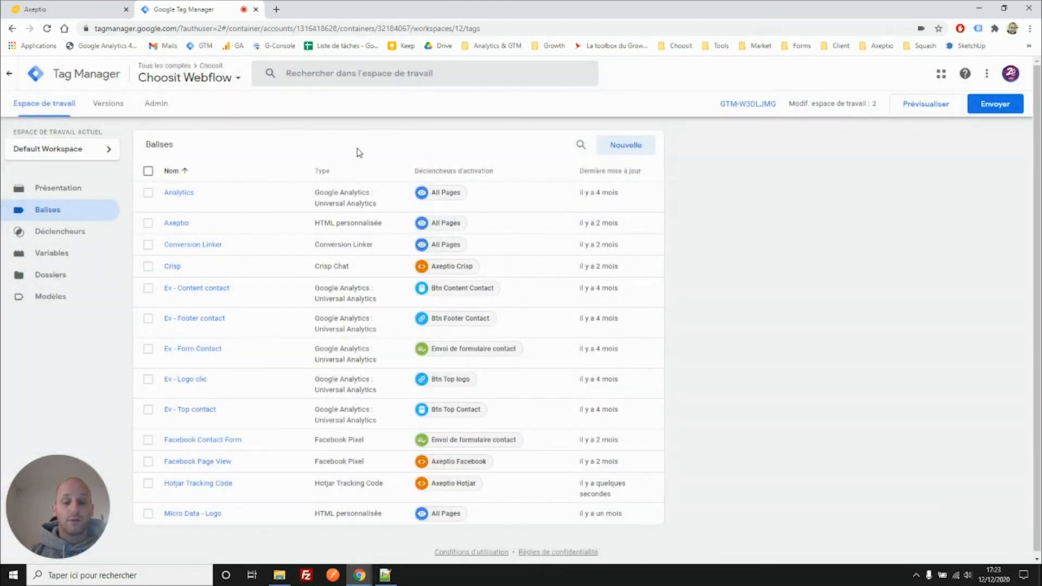
- Open choosit.com in a private browsing window
{"action": "key", "text": "ctrl+shift+n"}
{"action": "type", "text": "choosit"}
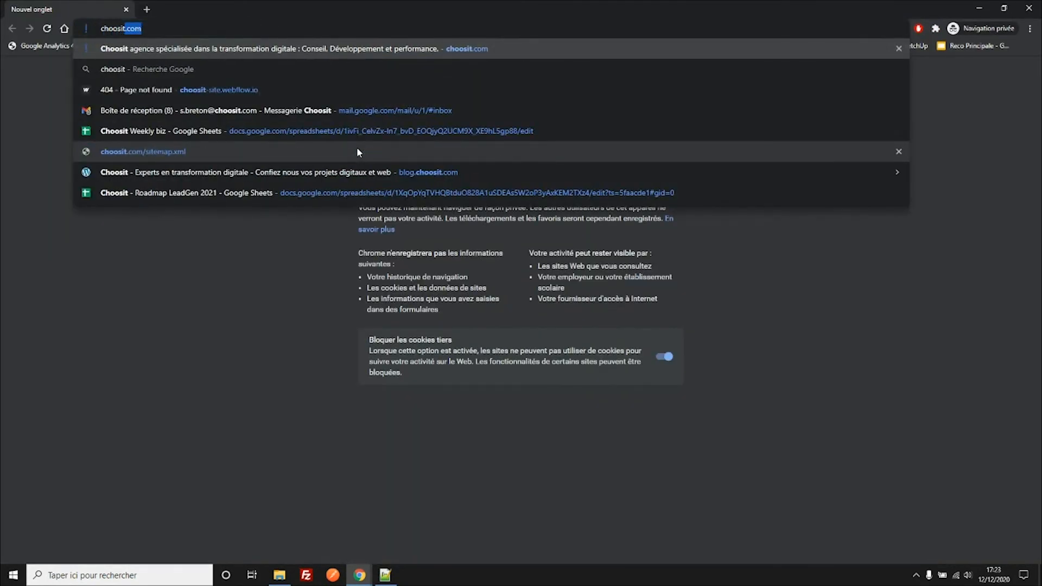
{"action": "key", "text": "Return"}
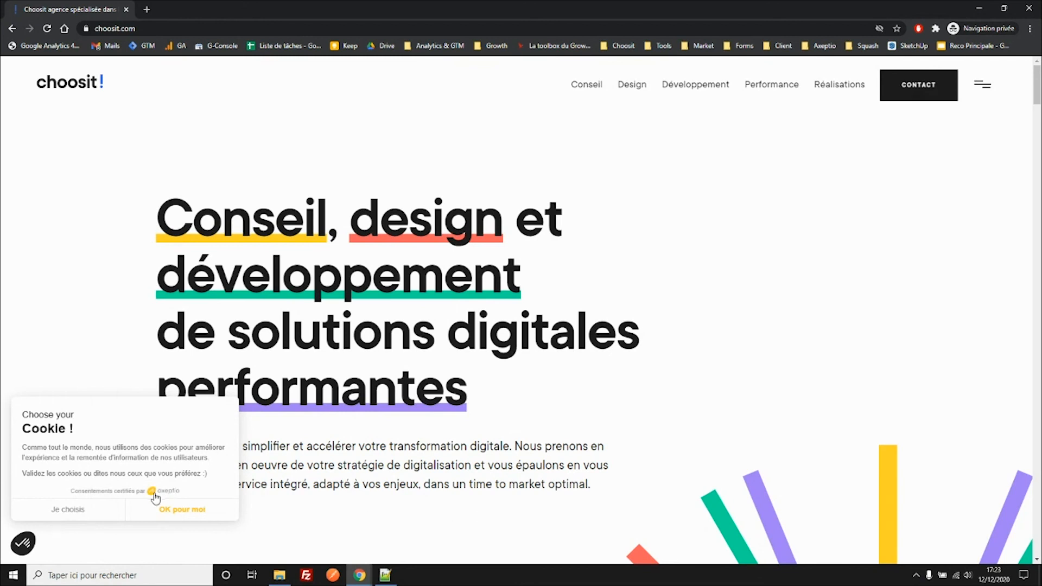
- Choose cookies individually in the site's consent widget, allow only Crisp on the second page, and finish
{"action": "left_click", "coordinate": [89, 515]}
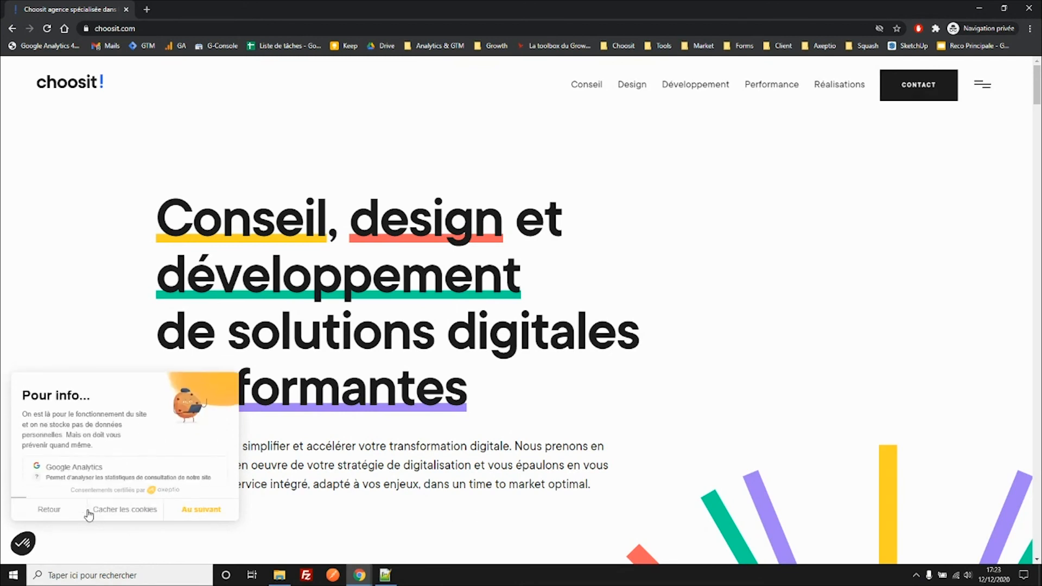
{"action": "left_click", "coordinate": [199, 512]}
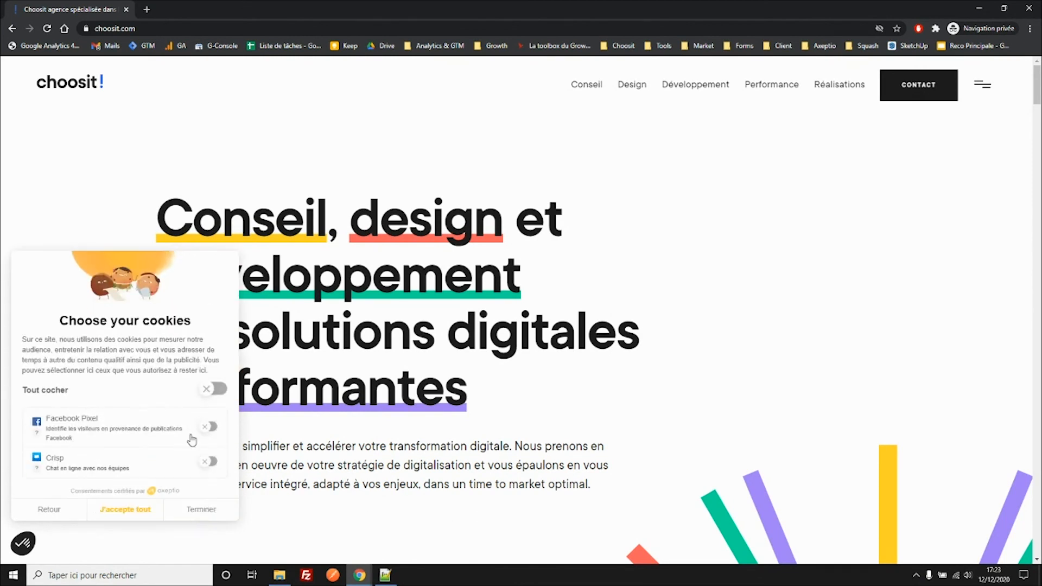
{"action": "left_click", "coordinate": [210, 465]}
{"action": "left_click", "coordinate": [209, 515]}
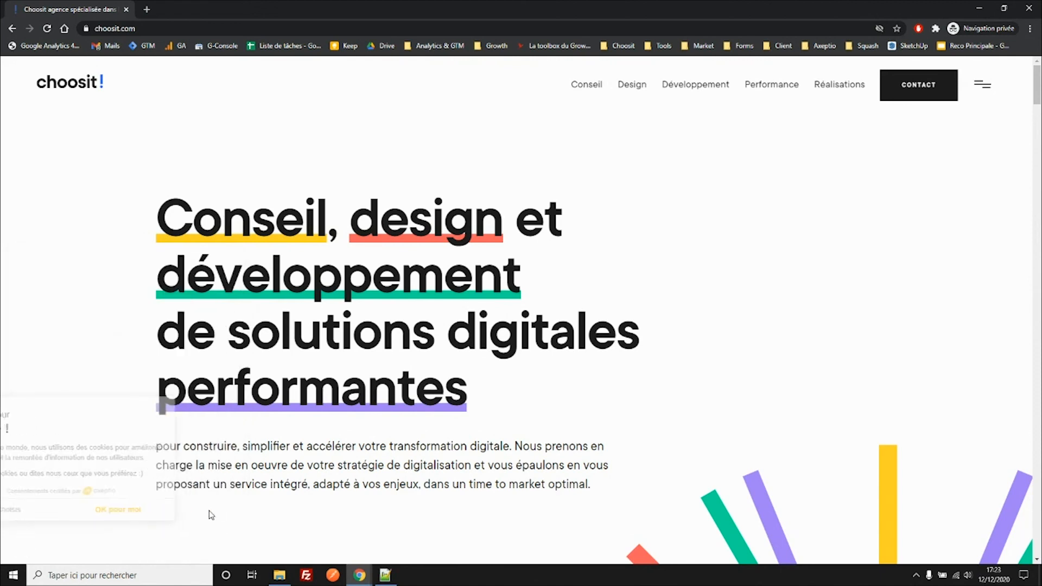